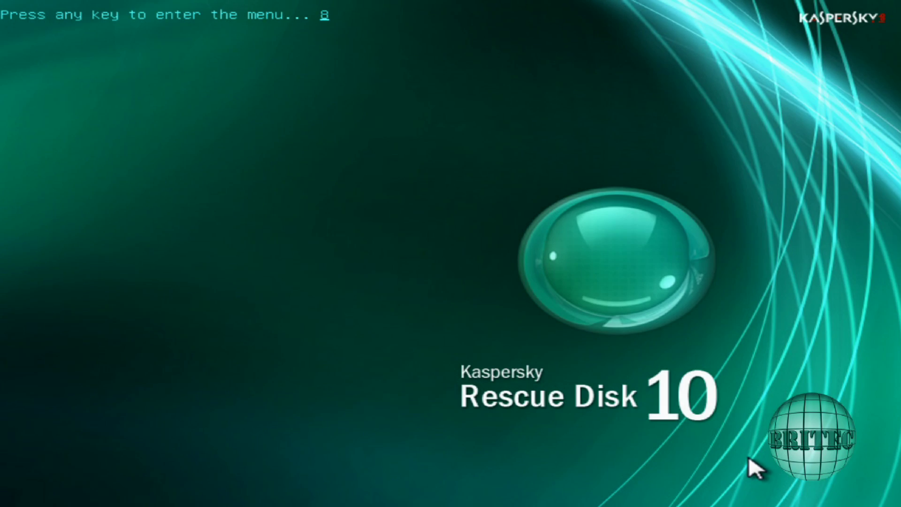
Boot Kaspersky Rescue Disk 10 as 'Kaspersky Rescue Disk. Text Mode' from its boot menu.
{"action": "key", "text": "Return"}
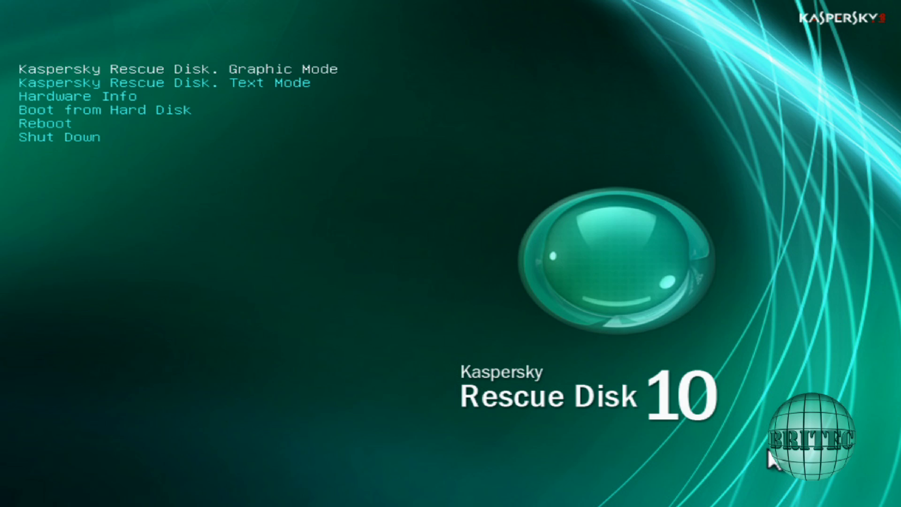
{"action": "key", "text": "Down"}
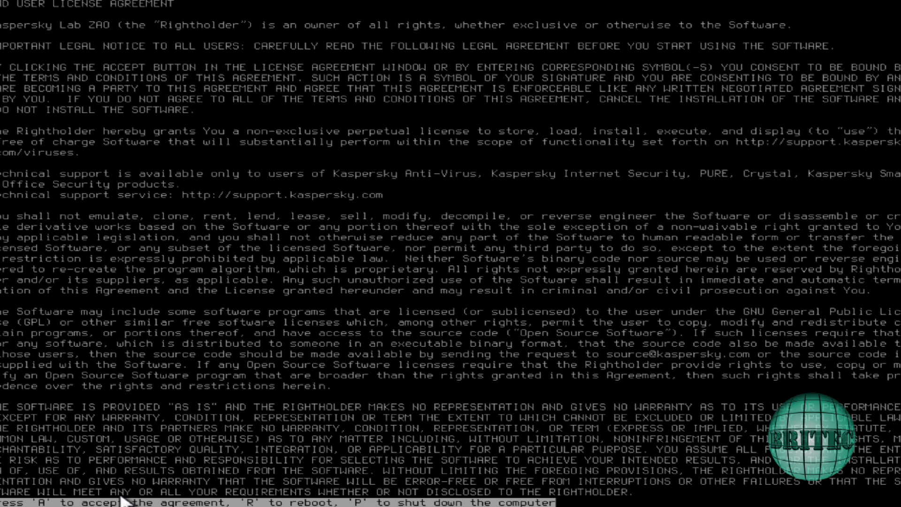
Accept the licence and choose Continue at the hard-disk mounting warning.
{"action": "key", "text": "a"}
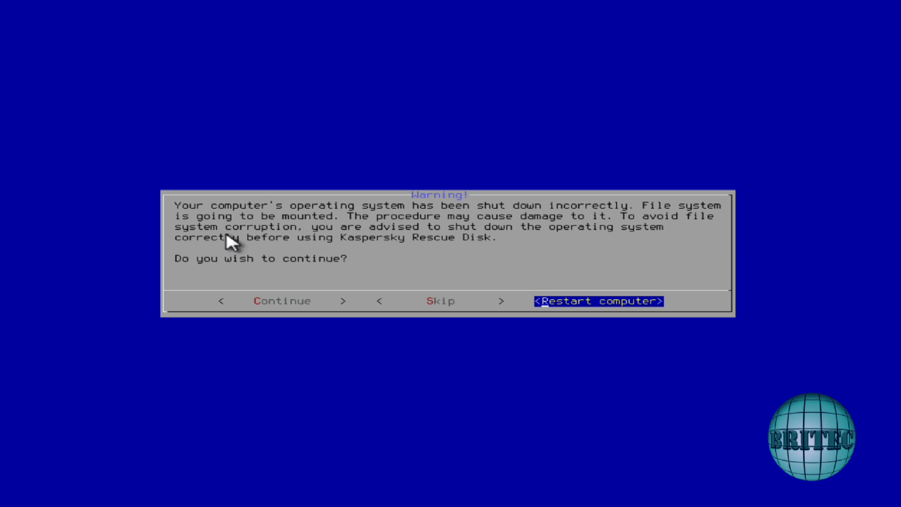
{"action": "key", "text": "Left"}
{"action": "key", "text": "Right"}
{"action": "key", "text": "Left"}
{"action": "key", "text": "Left"}
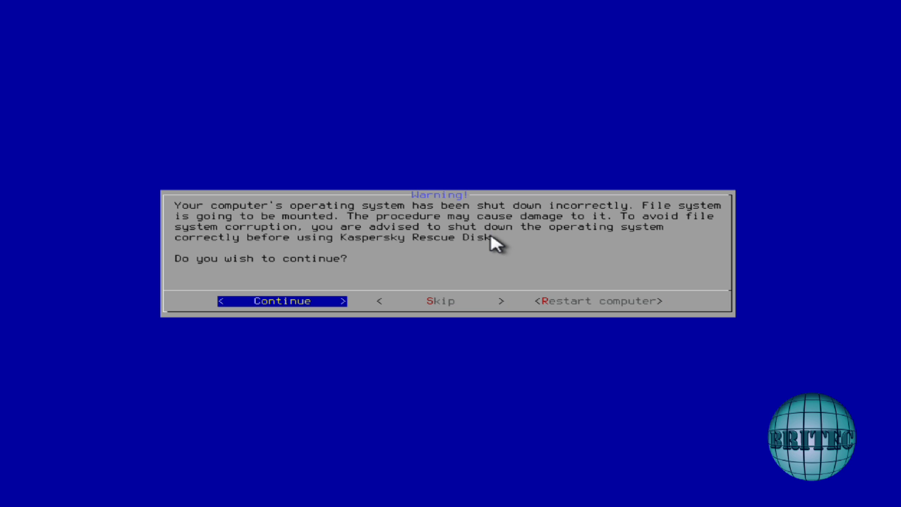
{"action": "key", "text": "Return"}
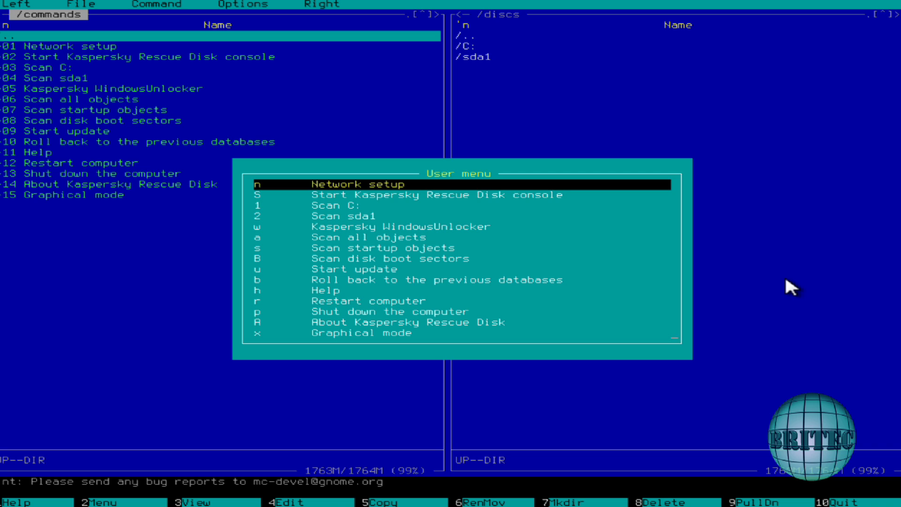
Run Kaspersky WindowsUnlocker from the User menu against the Windows 7 drive.
{"action": "key", "text": "Down"}
{"action": "key", "text": "Down"}
{"action": "key", "text": "Down"}
{"action": "key", "text": "Down"}
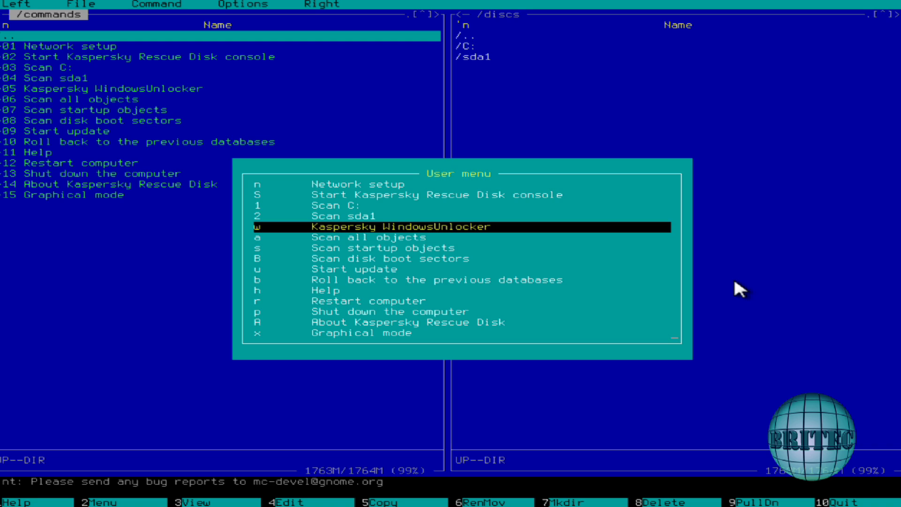
{"action": "key", "text": "Return"}
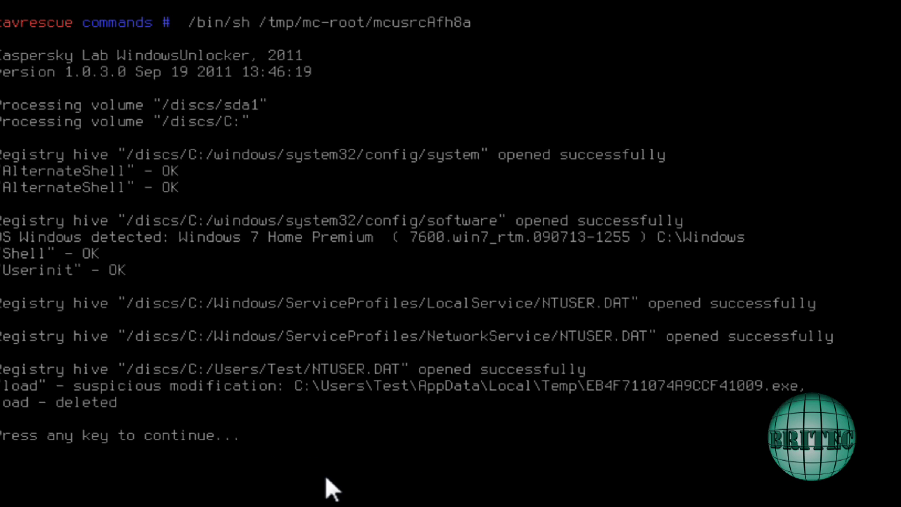
Return to the command list and run '*12 Restart computer'.
{"action": "key", "text": "Return"}
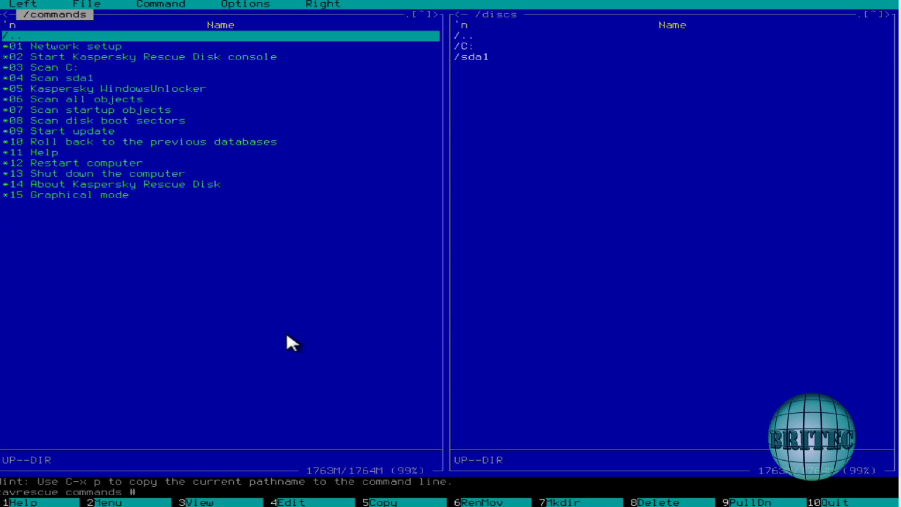
{"action": "key", "text": "Down"}
{"action": "key", "text": "Down"}
{"action": "key", "text": "Down"}
{"action": "key", "text": "Down"}
{"action": "key", "text": "Down"}
{"action": "key", "text": "Down"}
{"action": "key", "text": "Down"}
{"action": "key", "text": "Down"}
{"action": "key", "text": "Down"}
{"action": "key", "text": "Down"}
{"action": "key", "text": "Down"}
{"action": "key", "text": "Down"}
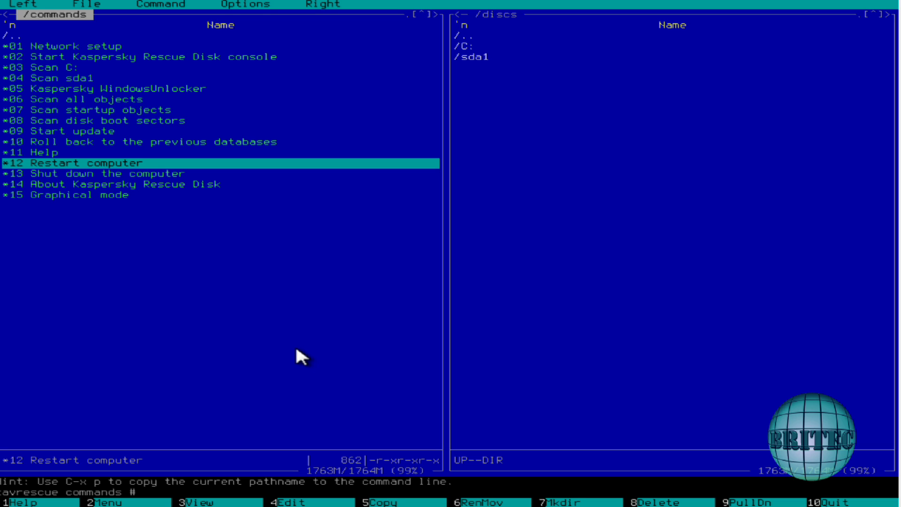
{"action": "key", "text": "Return"}
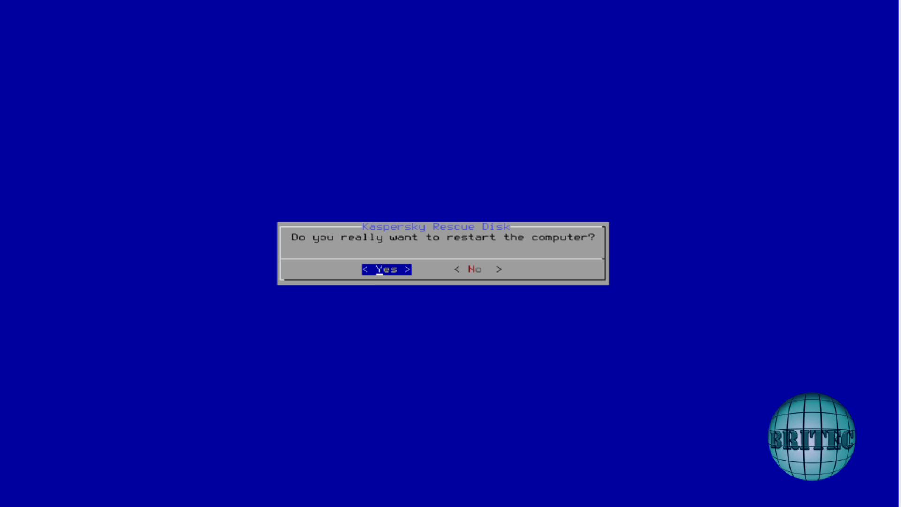
Confirm the restart so the PC boots from the DaRT recovery CD.
{"action": "key", "text": "Return"}
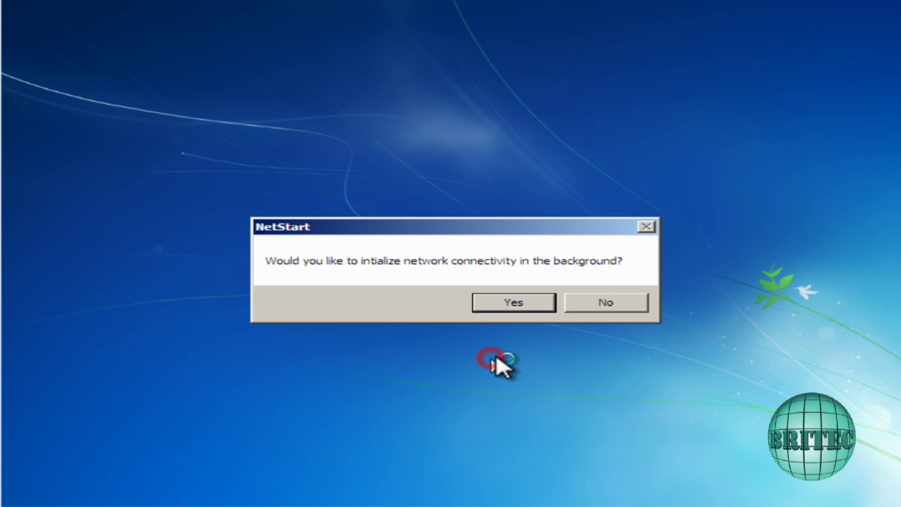
Answer the NetStart, drive-remap and US keyboard prompts, then choose the Windows 7 installation.
{"action": "left_click", "coordinate": [510, 306]}
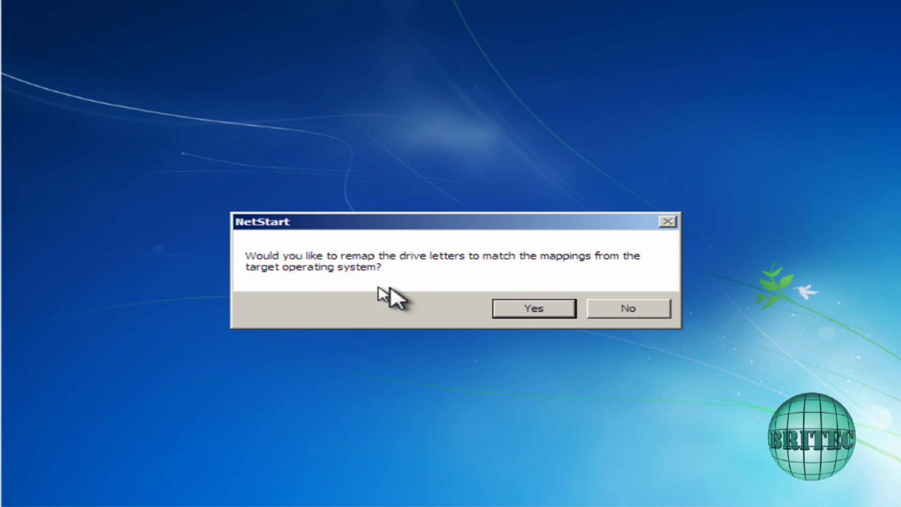
{"action": "left_click", "coordinate": [519, 307]}
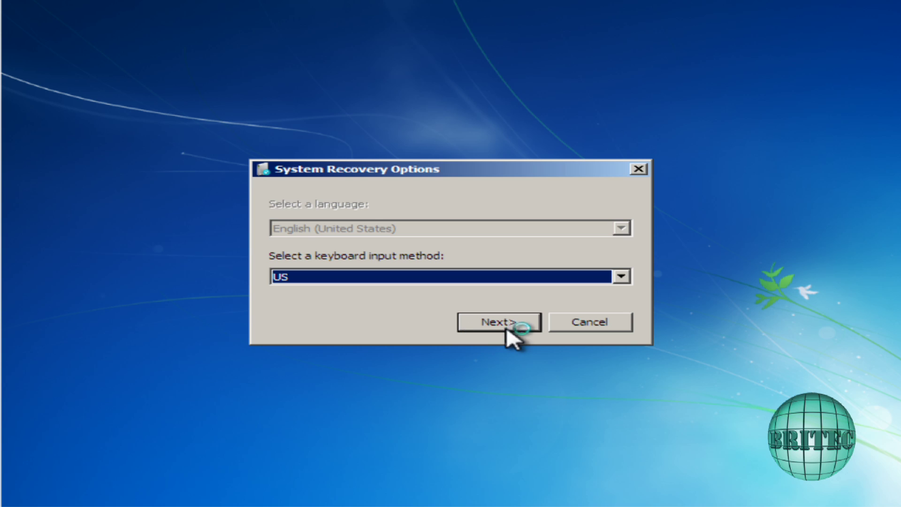
{"action": "left_click", "coordinate": [506, 328]}
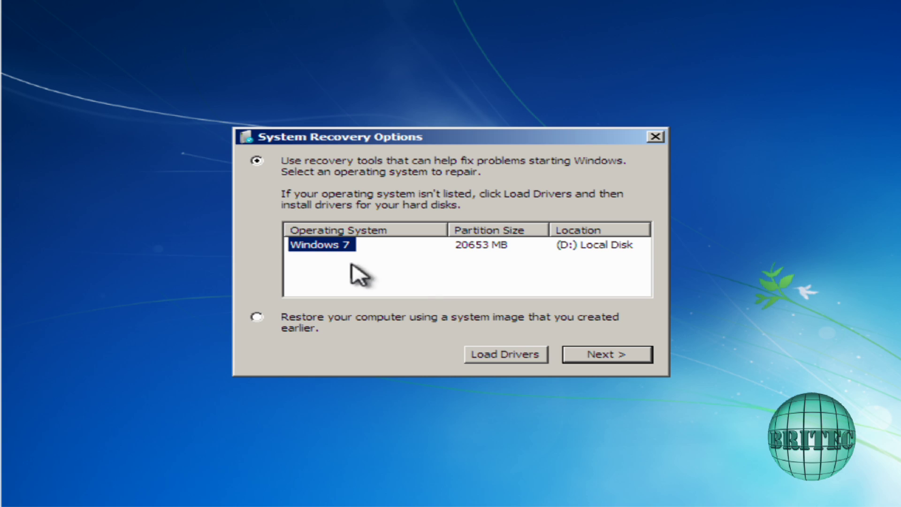
{"action": "left_click", "coordinate": [604, 355]}
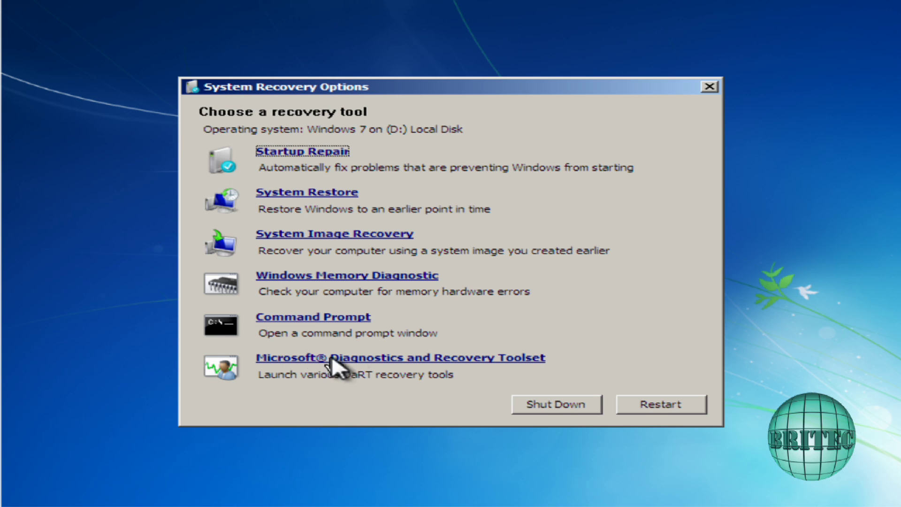
{"action": "left_click", "coordinate": [378, 358]}
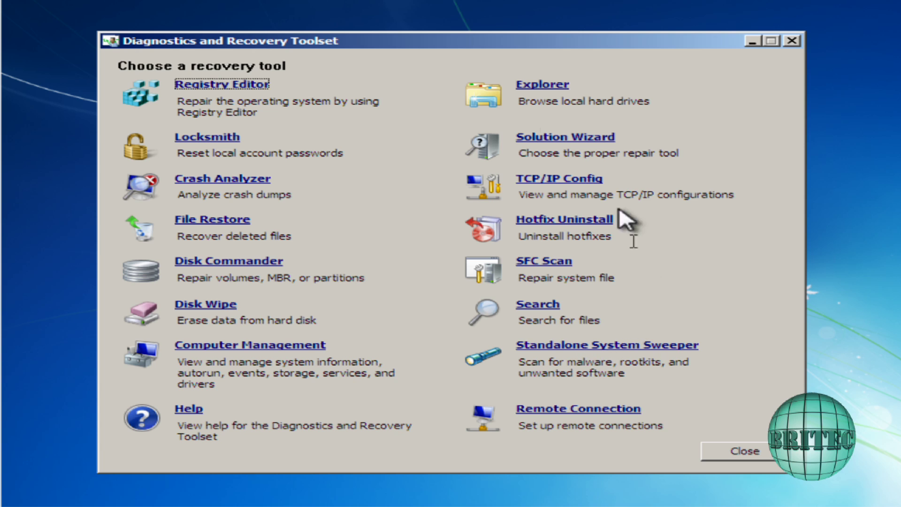
In DaRT Explorer, browse to C:\Users\Test\AppData\Local\Temp and widen the Name column.
{"action": "left_click", "coordinate": [541, 84]}
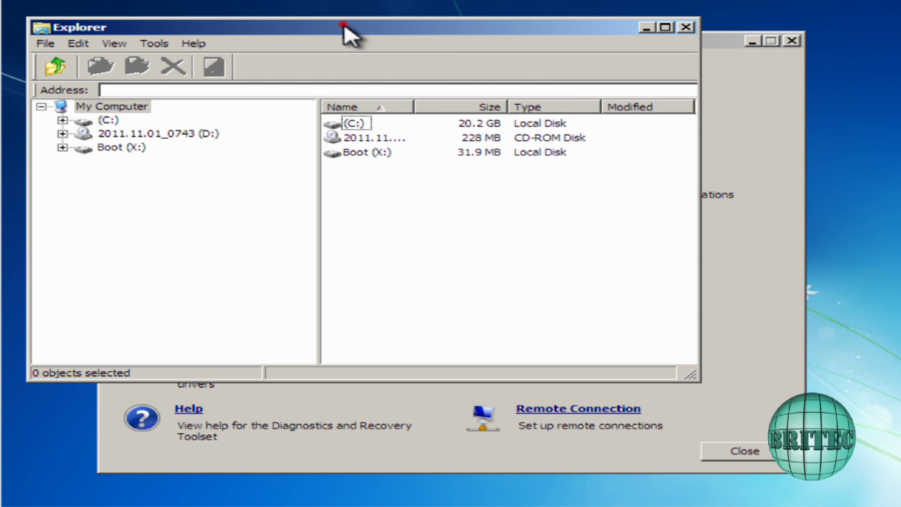
{"action": "left_click_drag", "start_coordinate": [343, 24], "coordinate": [436, 86]}
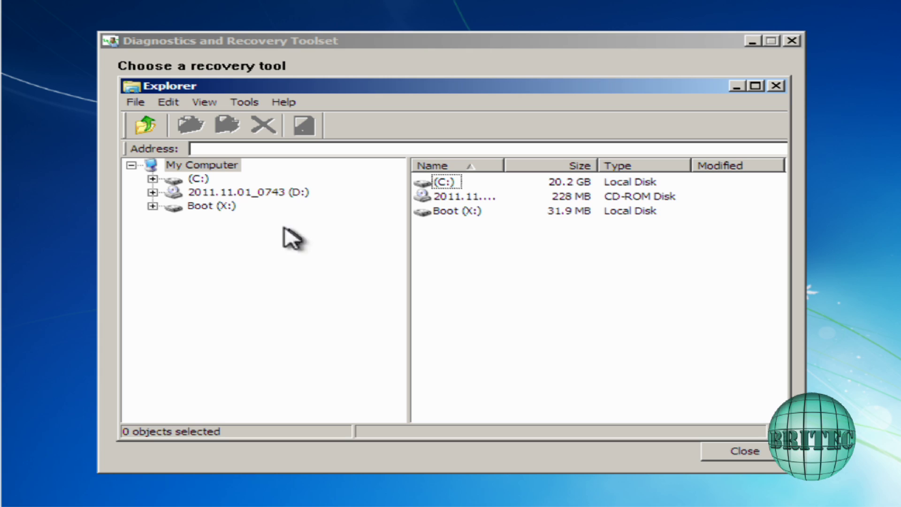
{"action": "left_click", "coordinate": [439, 182]}
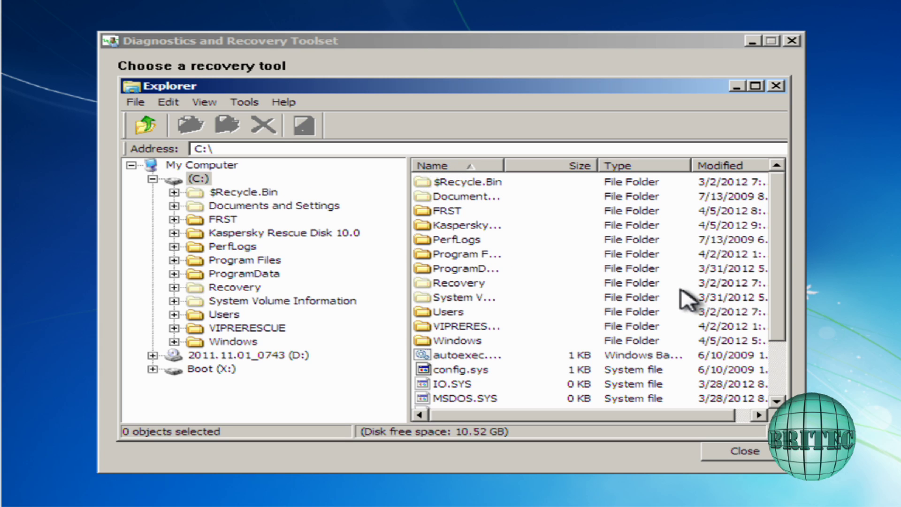
{"action": "double_click", "coordinate": [438, 311]}
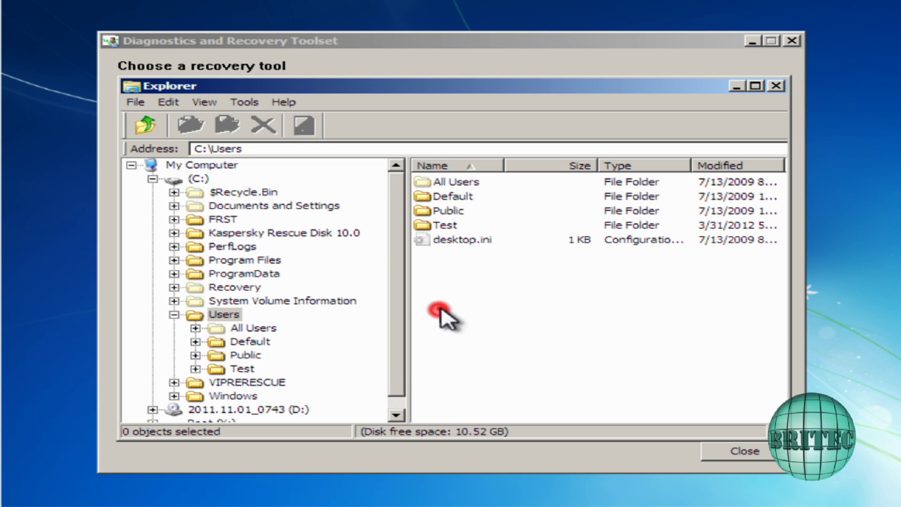
{"action": "double_click", "coordinate": [443, 226]}
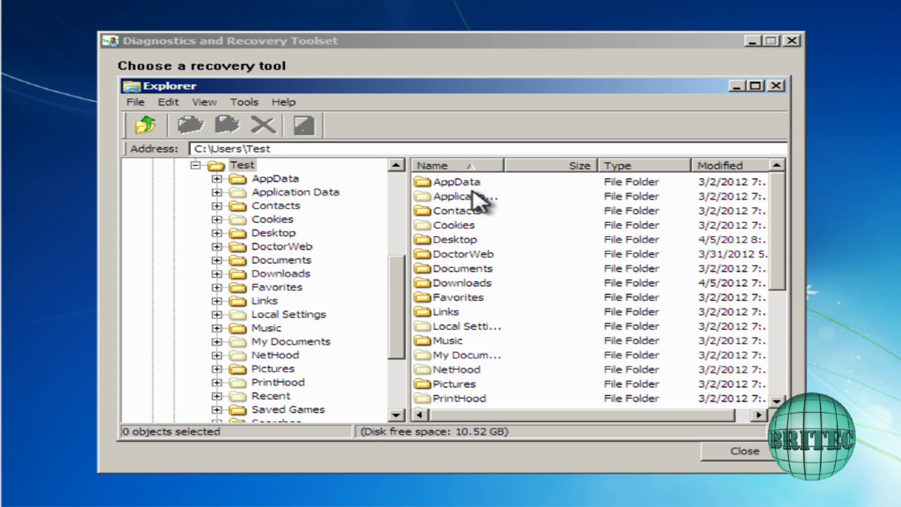
{"action": "double_click", "coordinate": [462, 188]}
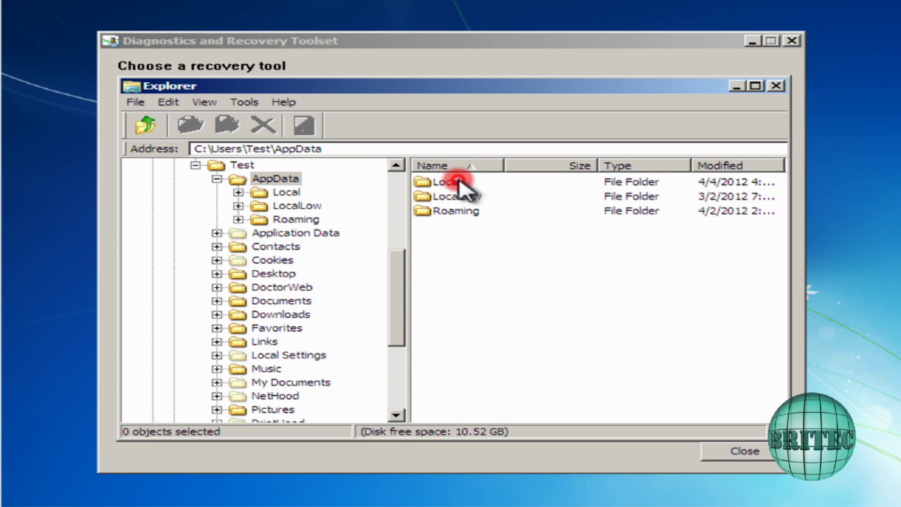
{"action": "double_click", "coordinate": [448, 184]}
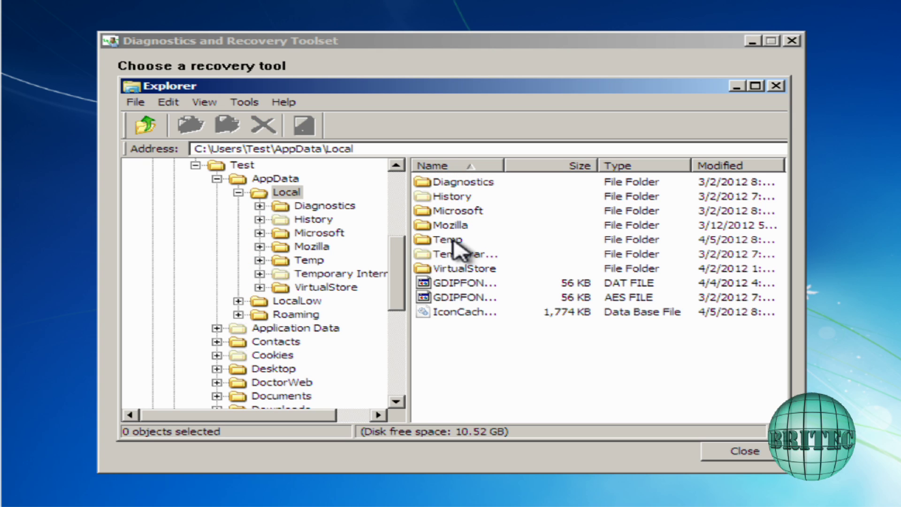
{"action": "double_click", "coordinate": [452, 241]}
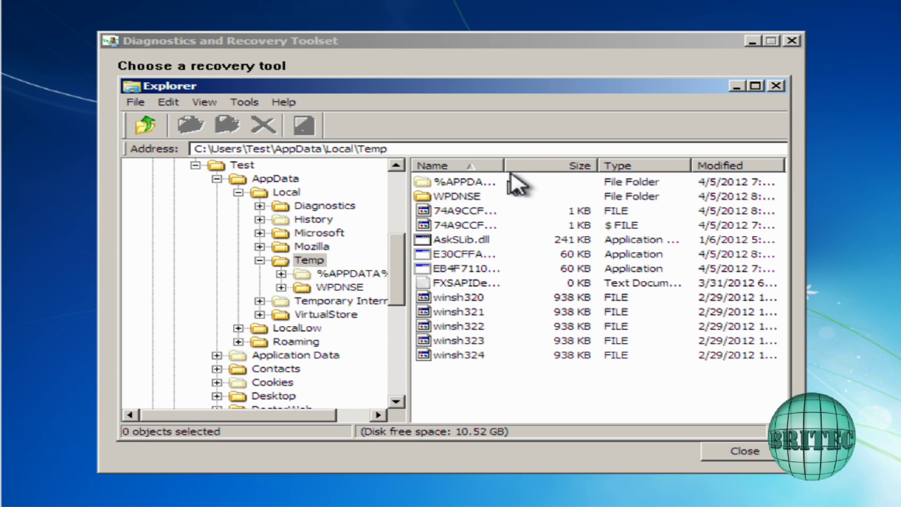
{"action": "left_click_drag", "start_coordinate": [505, 173], "coordinate": [594, 177]}
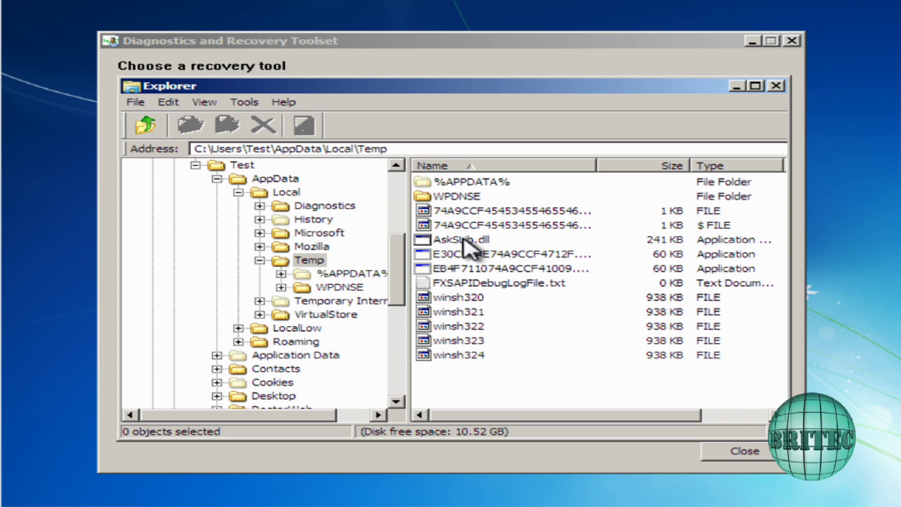
Permanently delete the eleven loose Temp files, winsh320–winsh324 included, then go up to AppData.
{"action": "left_click", "coordinate": [459, 357]}
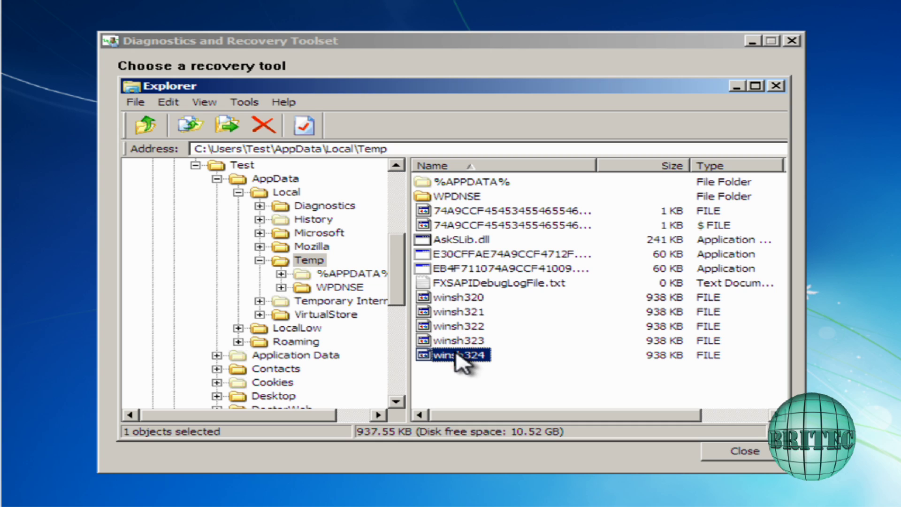
{"action": "left_click", "coordinate": [471, 212], "text": "shift"}
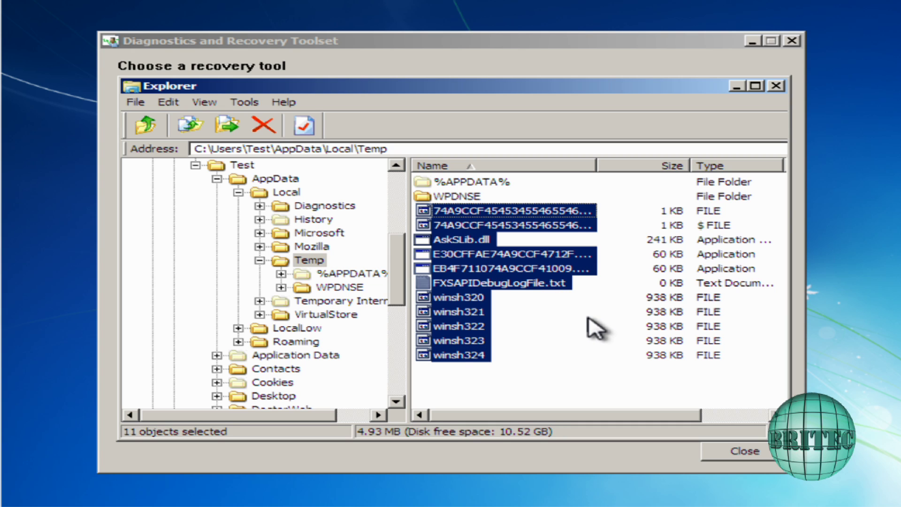
{"action": "key", "text": "Delete"}
{"action": "left_click", "coordinate": [486, 302]}
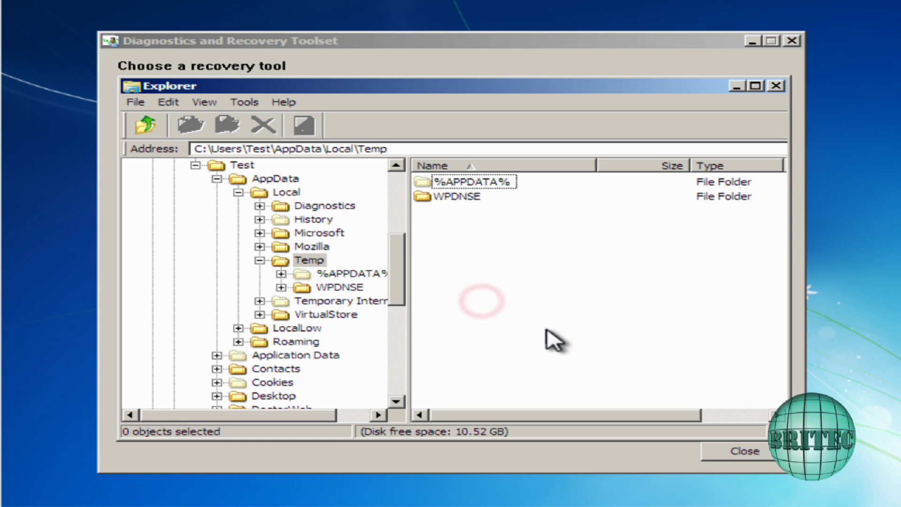
{"action": "left_click", "coordinate": [145, 126]}
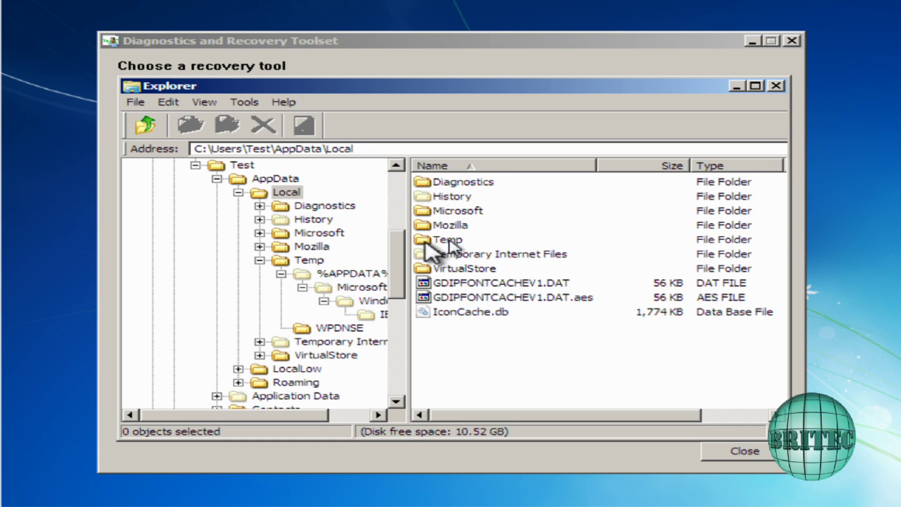
{"action": "left_click", "coordinate": [146, 124]}
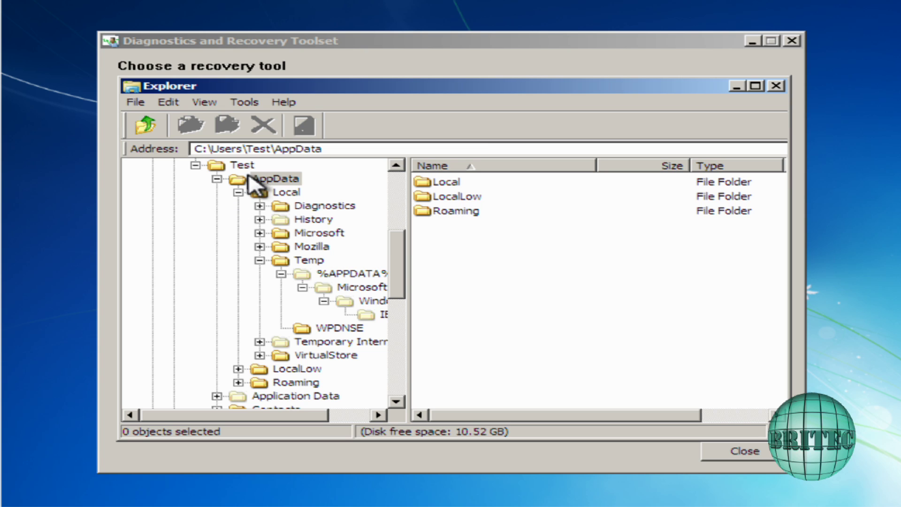
{"action": "left_click_drag", "start_coordinate": [396, 246], "coordinate": [413, 195]}
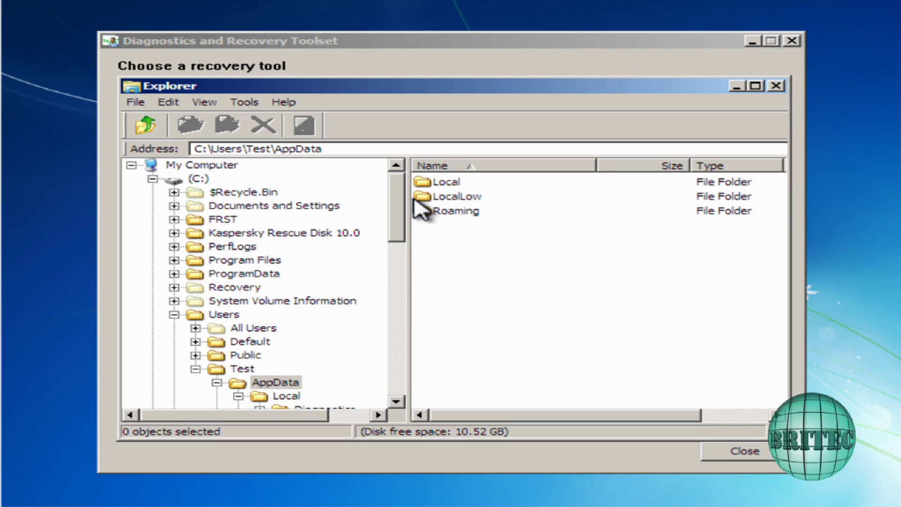
Navigate from drive C: into the Windows\System32 folder.
{"action": "left_click", "coordinate": [193, 178]}
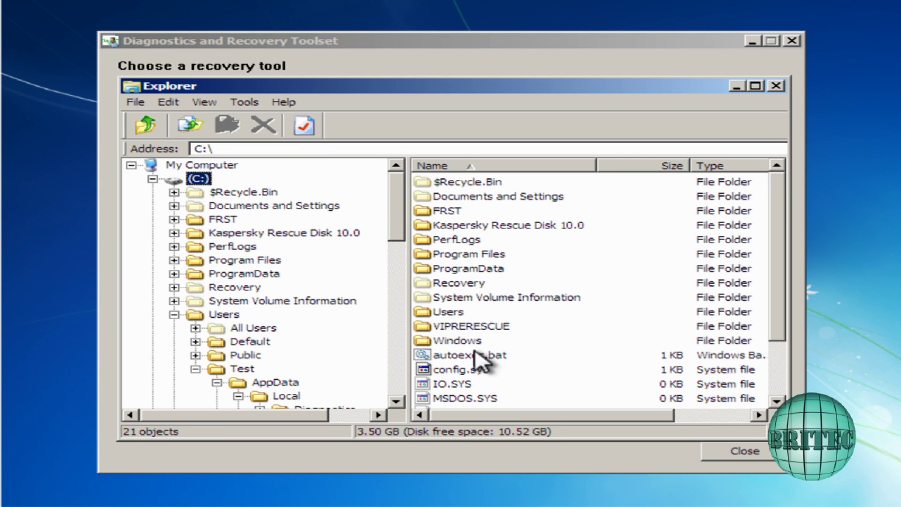
{"action": "left_click", "coordinate": [462, 341]}
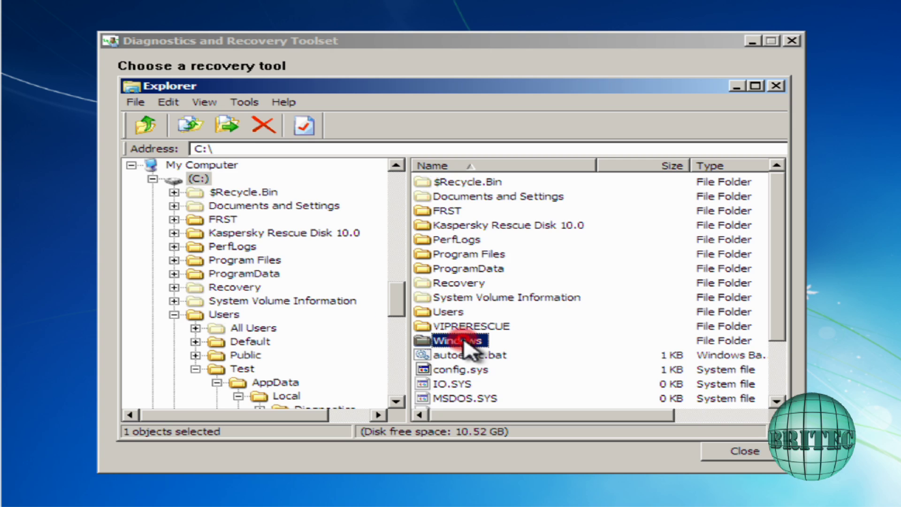
{"action": "double_click", "coordinate": [462, 340]}
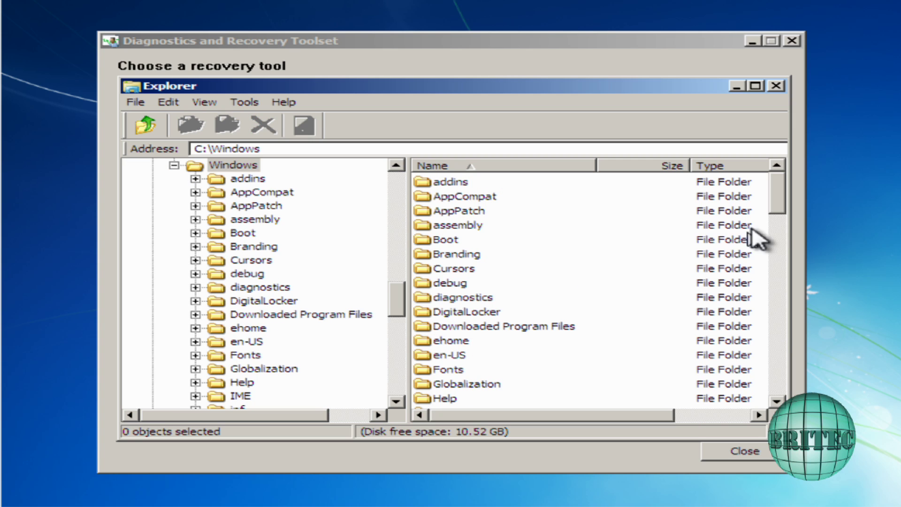
{"action": "left_click_drag", "start_coordinate": [774, 195], "coordinate": [772, 293]}
{"action": "left_click", "coordinate": [458, 341]}
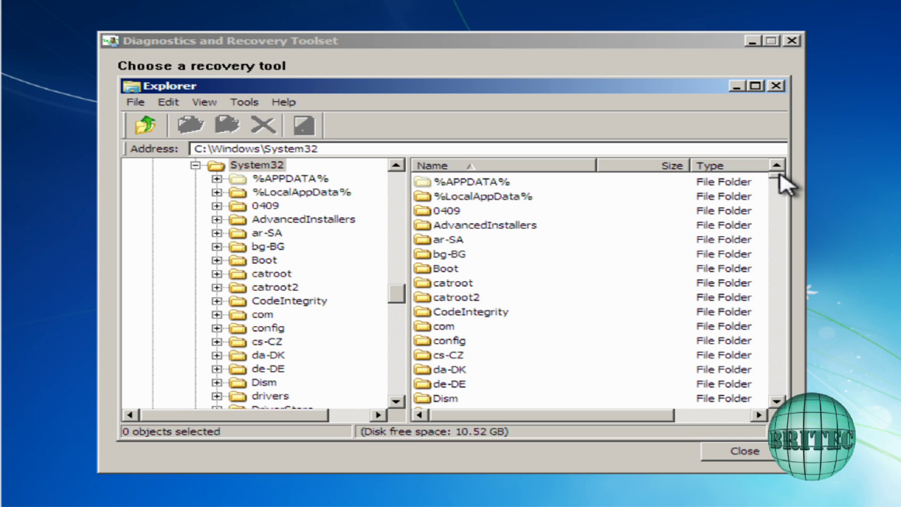
Widen the Explorer window and sort System32 by Modified date to reach the winsh files.
{"action": "left_click_drag", "start_coordinate": [789, 187], "coordinate": [887, 193]}
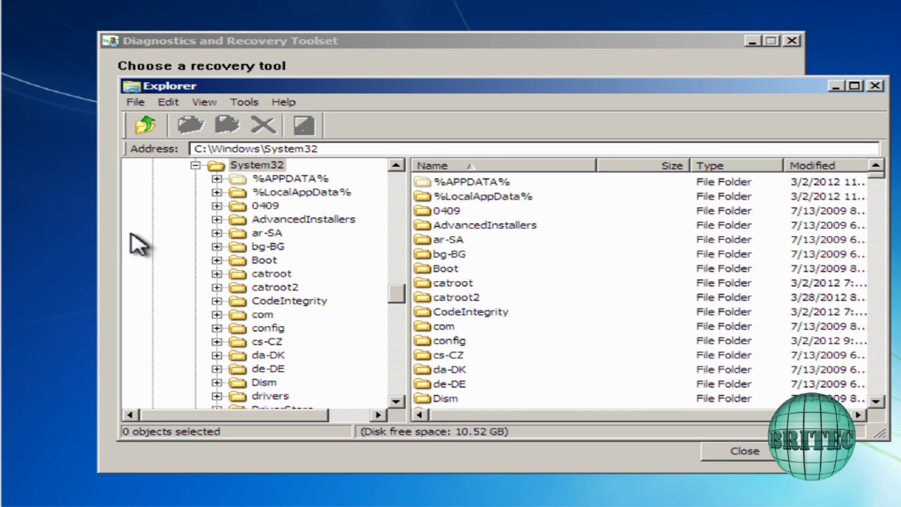
{"action": "left_click_drag", "start_coordinate": [119, 237], "coordinate": [20, 240]}
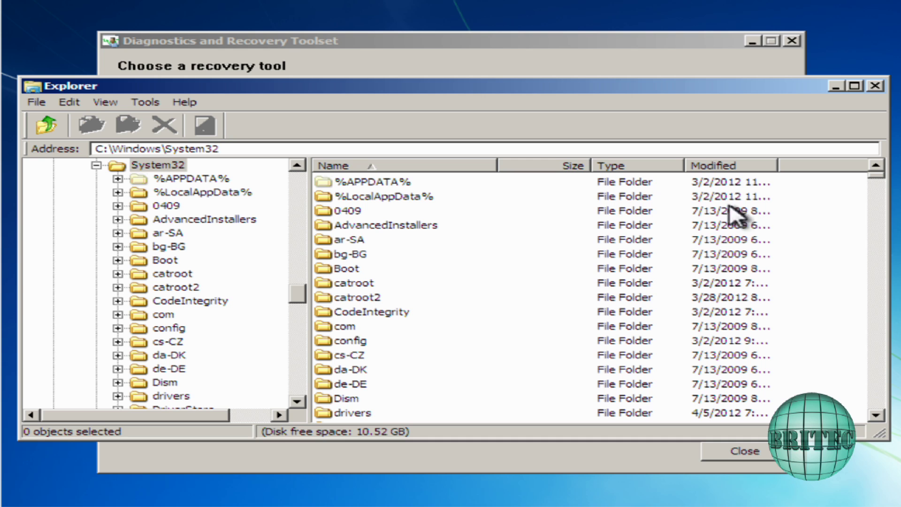
{"action": "left_click", "coordinate": [727, 169]}
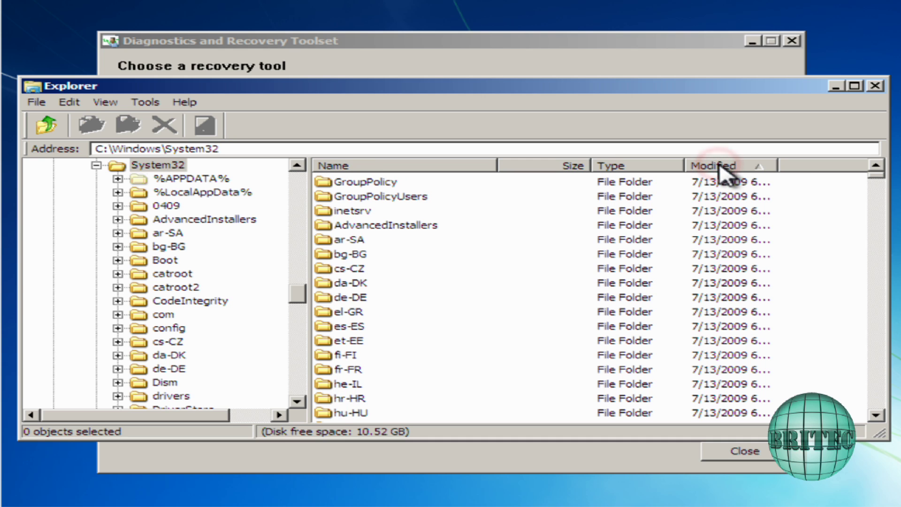
{"action": "left_click", "coordinate": [851, 267]}
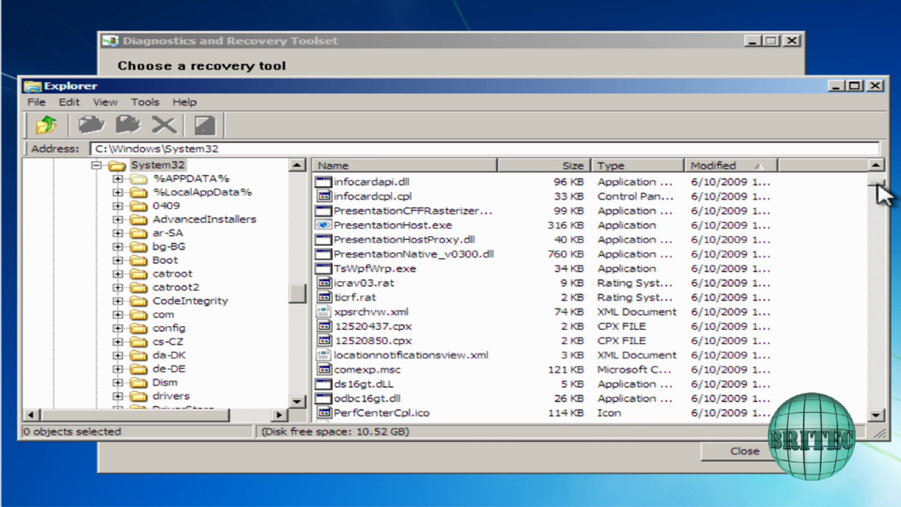
{"action": "left_click_drag", "start_coordinate": [876, 188], "coordinate": [871, 415]}
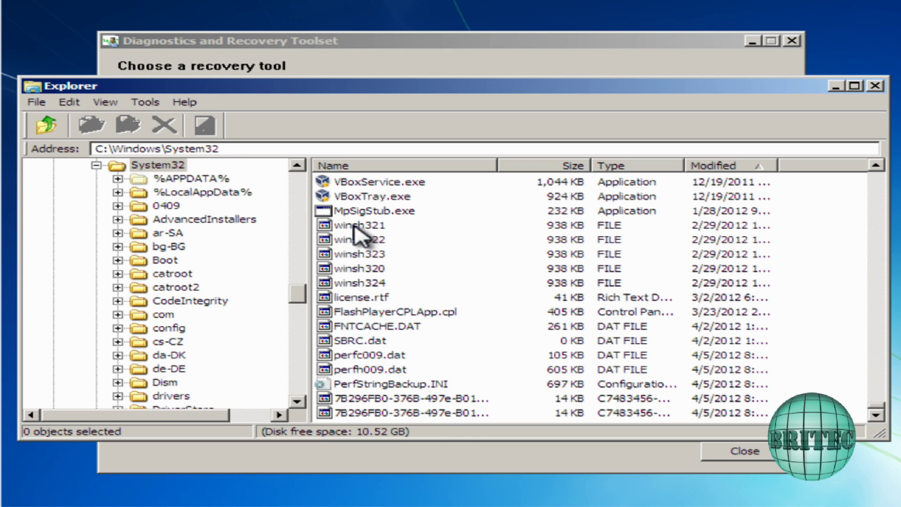
Select winsh320 through winsh324 in System32 and delete them permanently.
{"action": "left_click", "coordinate": [348, 284]}
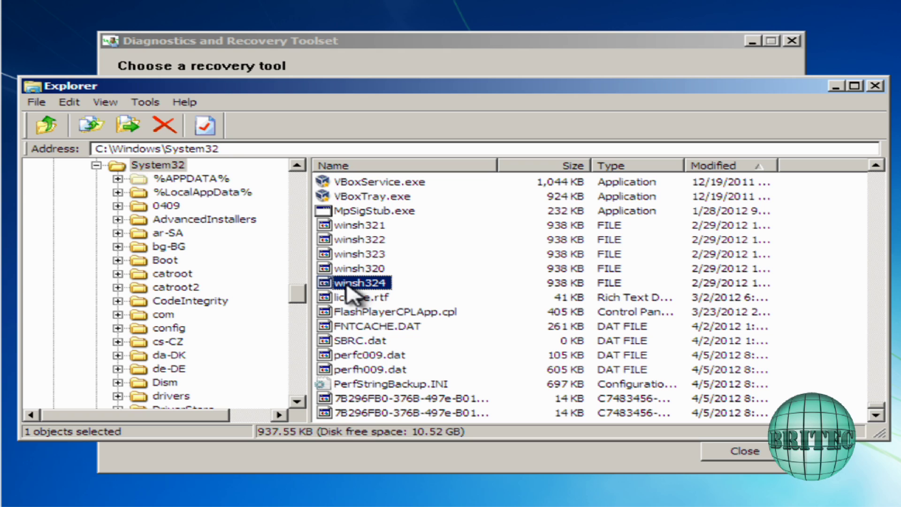
{"action": "left_click", "coordinate": [358, 226], "text": "shift"}
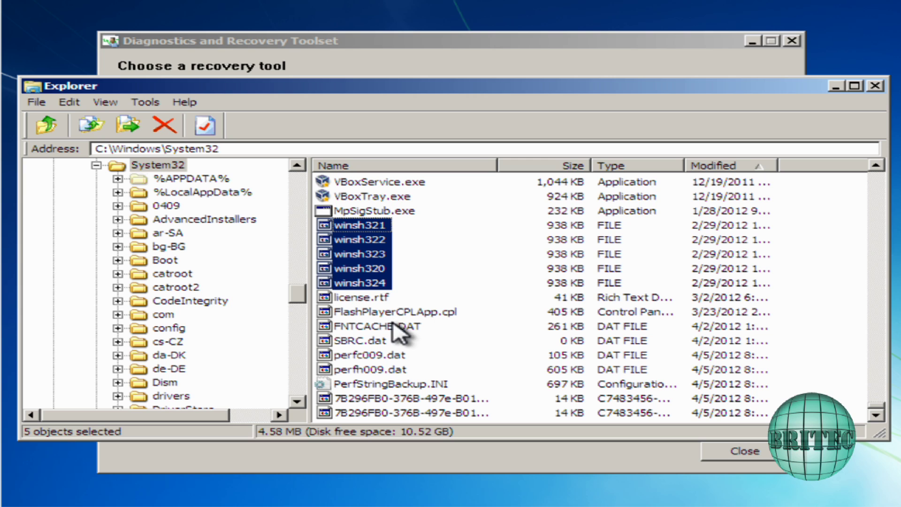
{"action": "key", "text": "Delete"}
{"action": "left_click", "coordinate": [498, 301]}
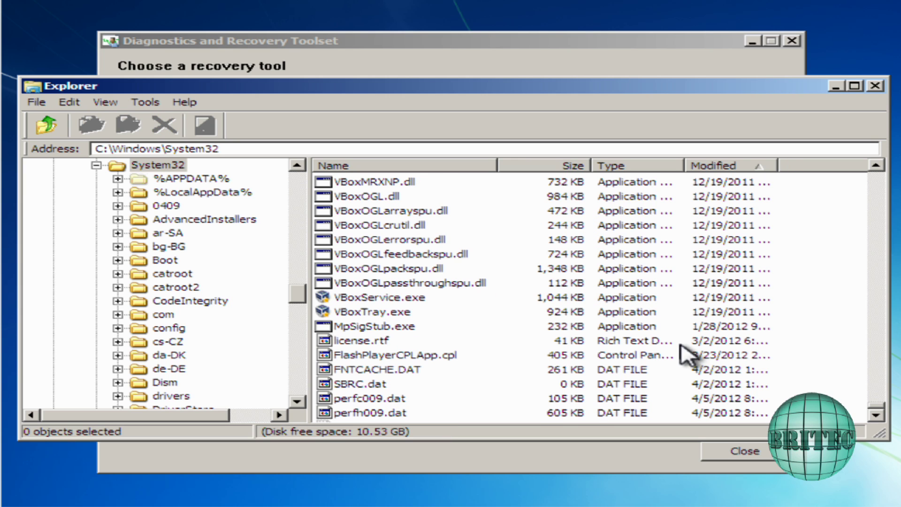
{"action": "scroll", "coordinate": [695, 354], "scroll_direction": "up", "scroll_amount": 1}
{"action": "scroll", "coordinate": [682, 350], "scroll_direction": "up", "scroll_amount": 7}
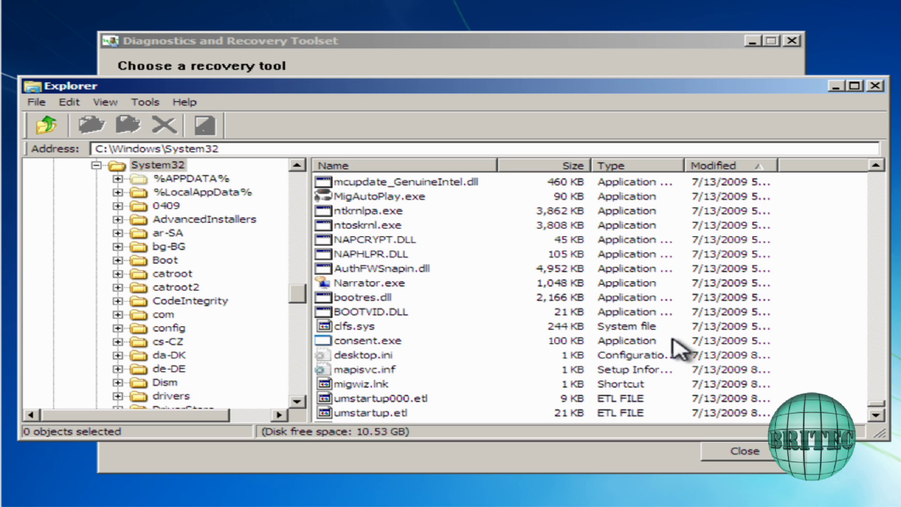
Close Explorer and the recovery toolset, then restart from System Recovery Options.
{"action": "left_click", "coordinate": [876, 86]}
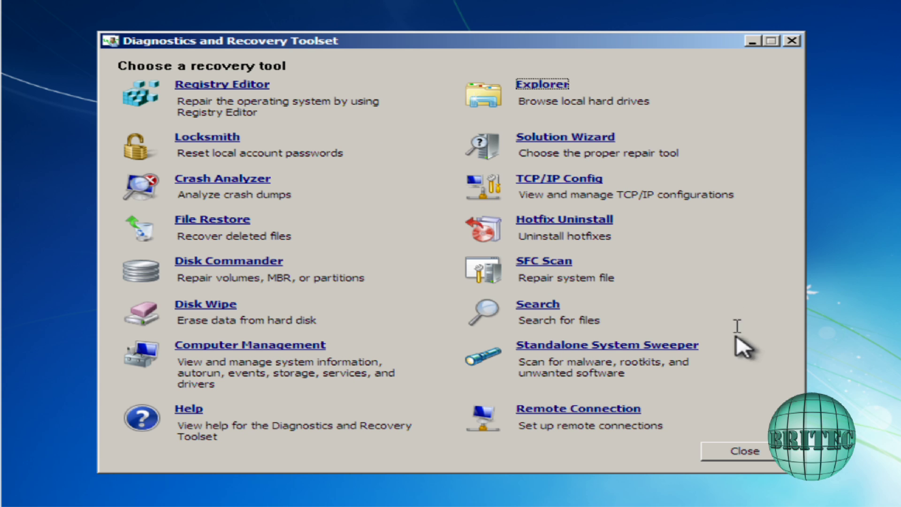
{"action": "left_click", "coordinate": [790, 41]}
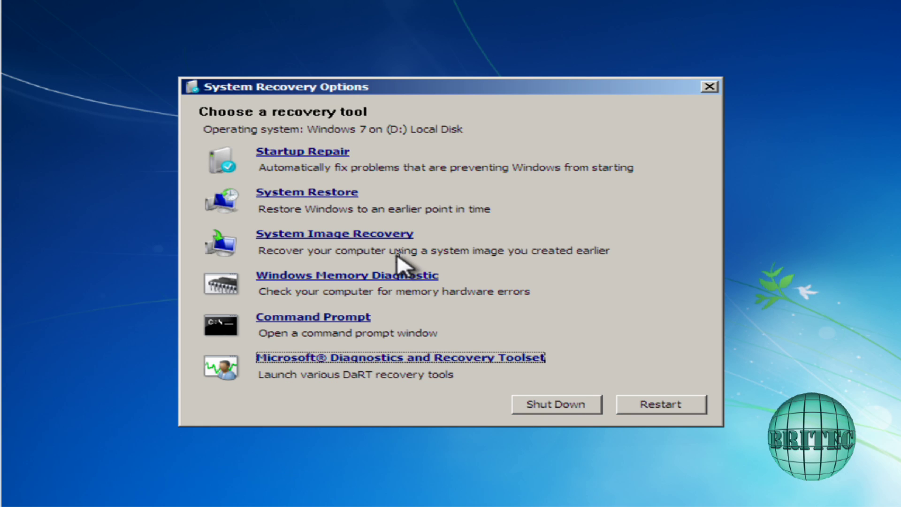
{"action": "left_click", "coordinate": [643, 408]}
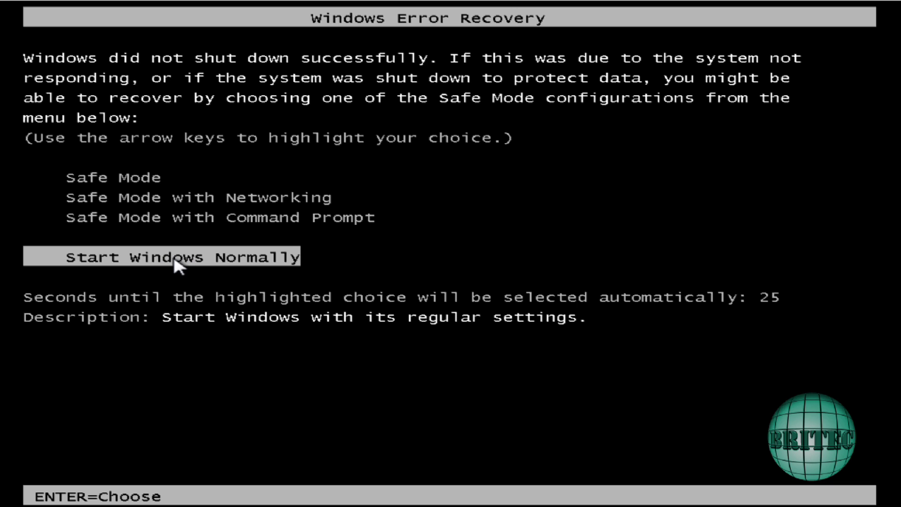
Choose Start Windows Normally in Windows Error Recovery so Windows 7 boots to the desktop.
{"action": "key", "text": "Return"}
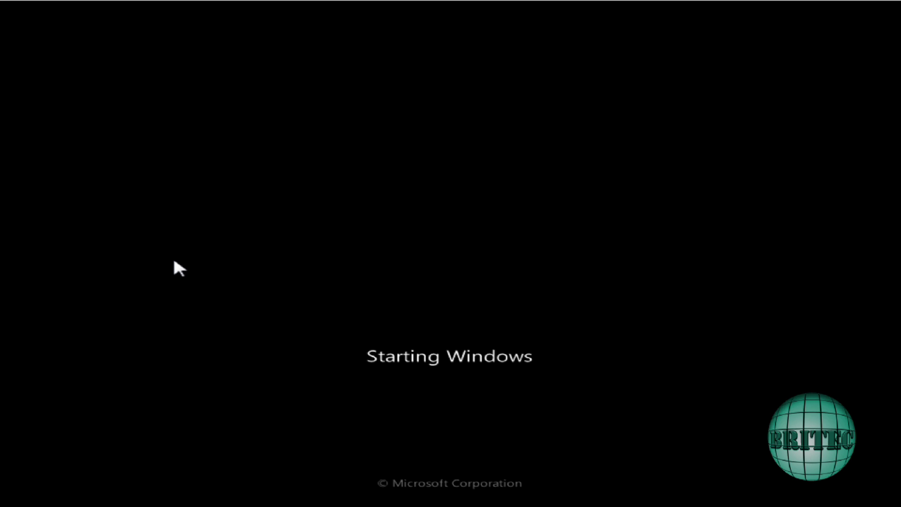